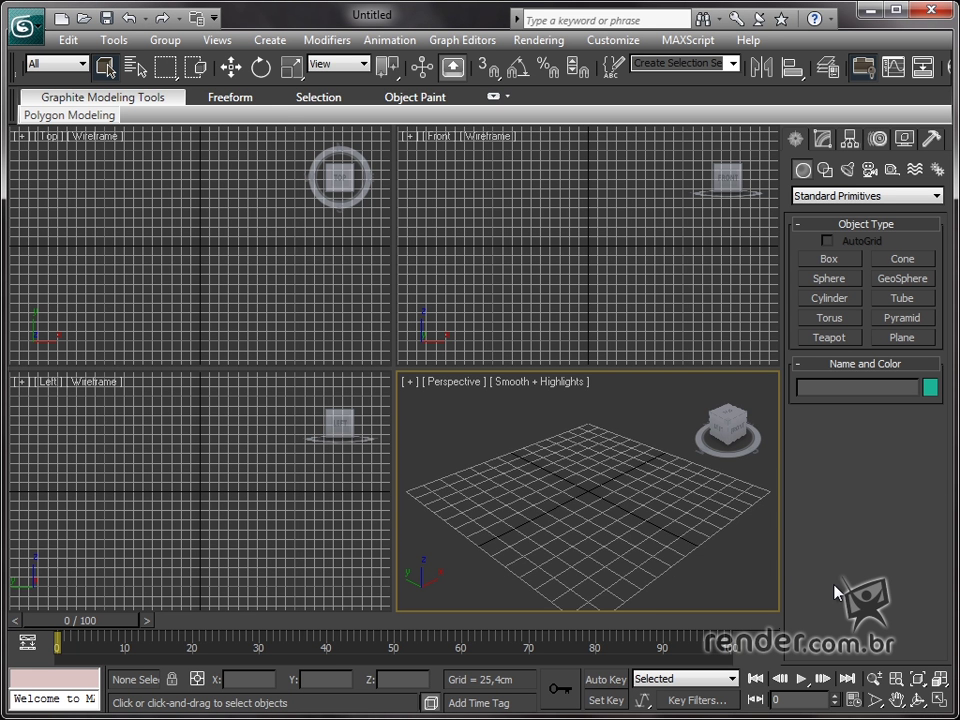
- Orbit the Perspective view, then cycle the active view through Left, Top and Perspective
{"action": "middle_click_drag", "start_coordinate": [639, 536], "coordinate": [600, 499], "text": "alt"}
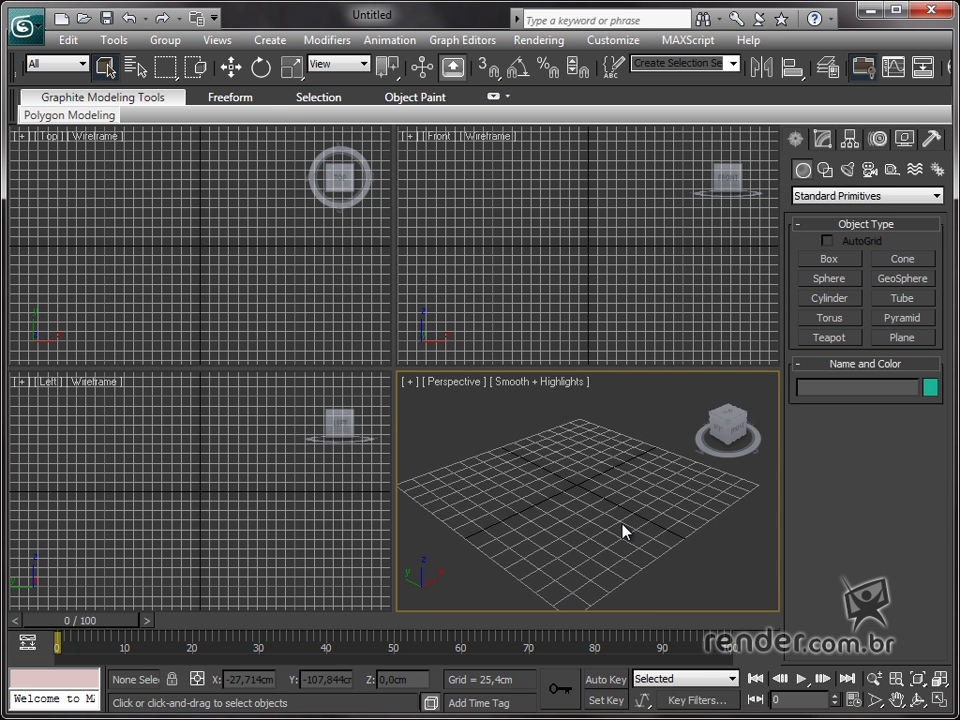
{"action": "mouse_move", "coordinate": [643, 536]}
{"action": "middle_mouse_down", "text": "alt"}
{"action": "mouse_move", "coordinate": [621, 529]}
{"action": "mouse_move", "coordinate": [643, 529]}
{"action": "middle_mouse_up", "text": "alt"}
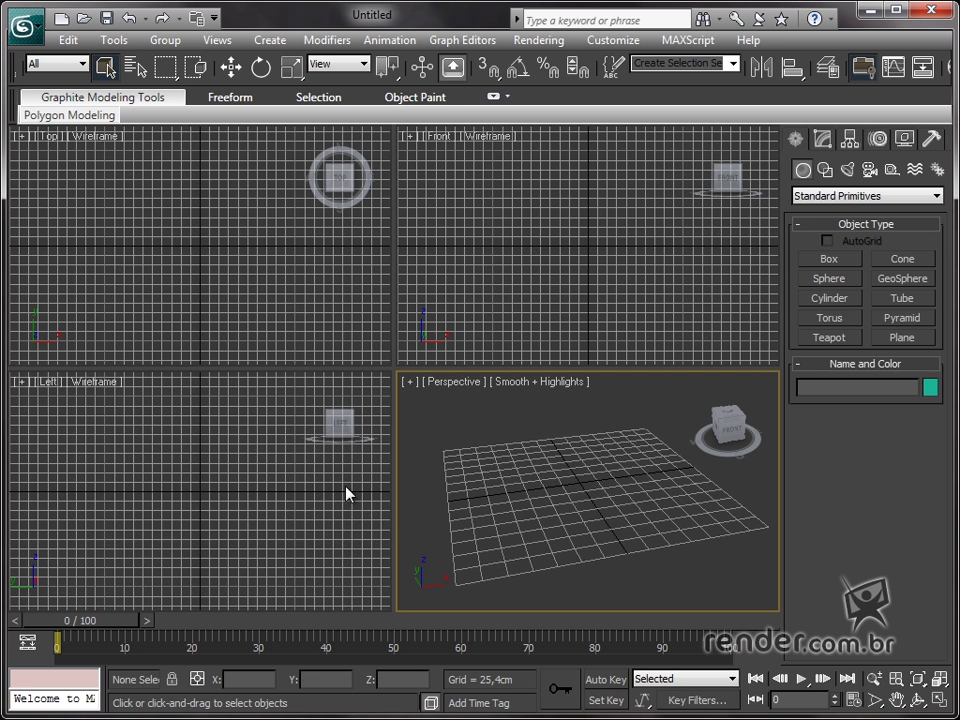
{"action": "left_click", "coordinate": [231, 489]}
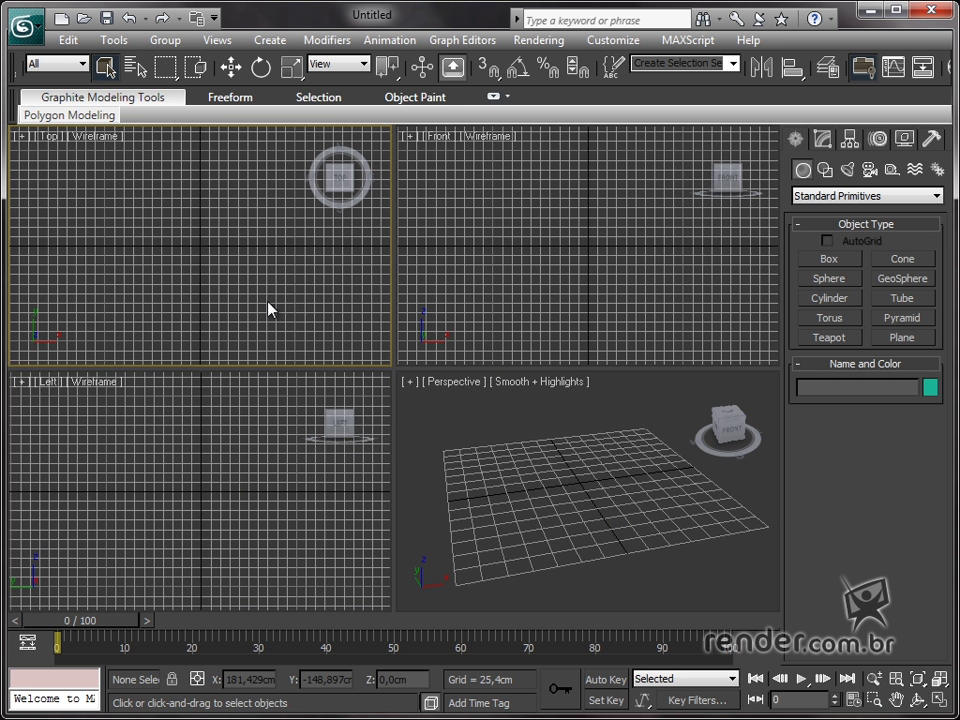
{"action": "middle_click_drag", "start_coordinate": [268, 309], "coordinate": [262, 315]}
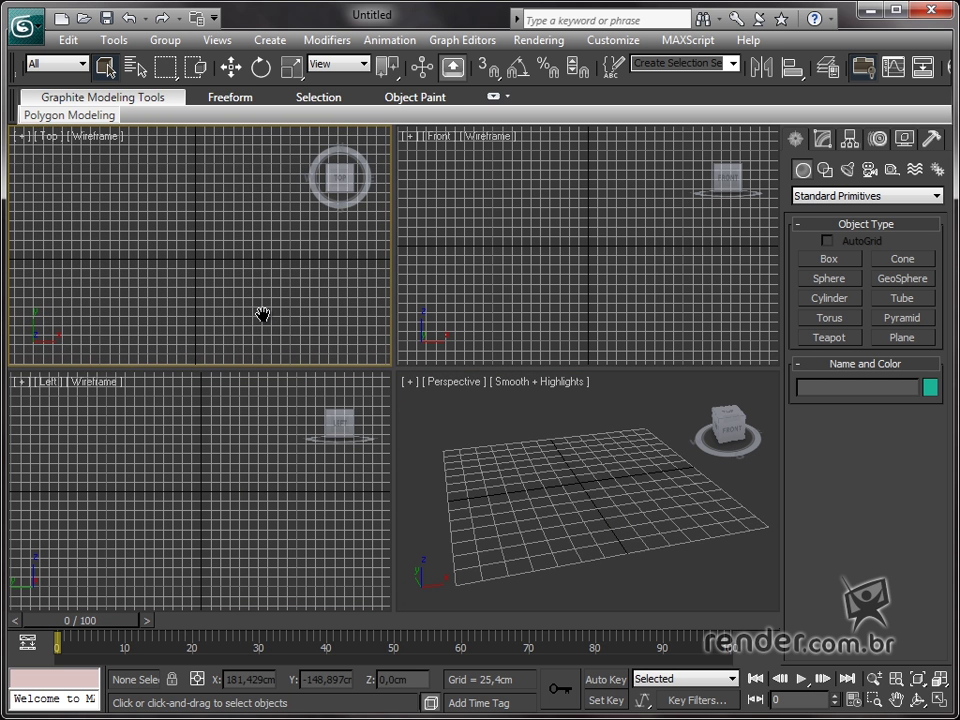
{"action": "left_click", "coordinate": [639, 545]}
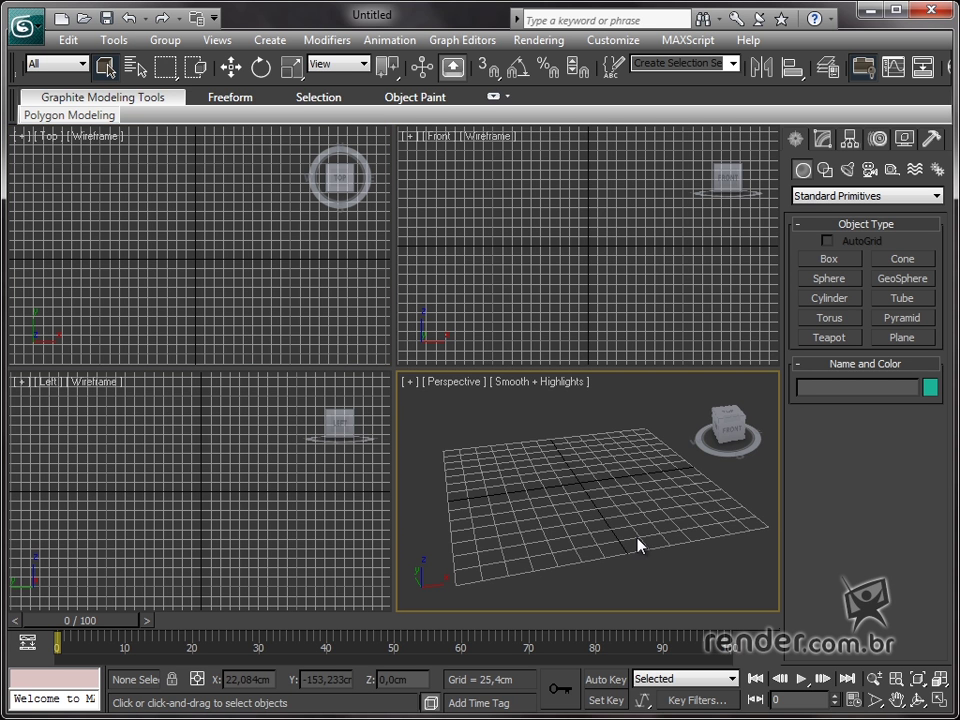
- Open the Espelhando Objetos scene file
{"action": "left_click", "coordinate": [30, 40]}
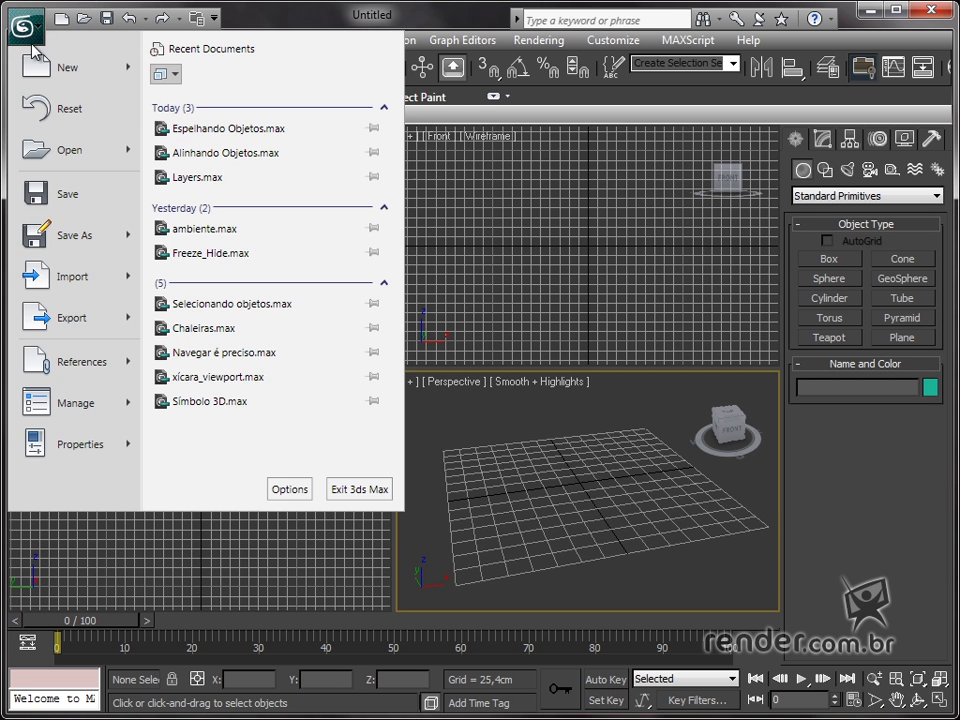
{"action": "left_click", "coordinate": [58, 157]}
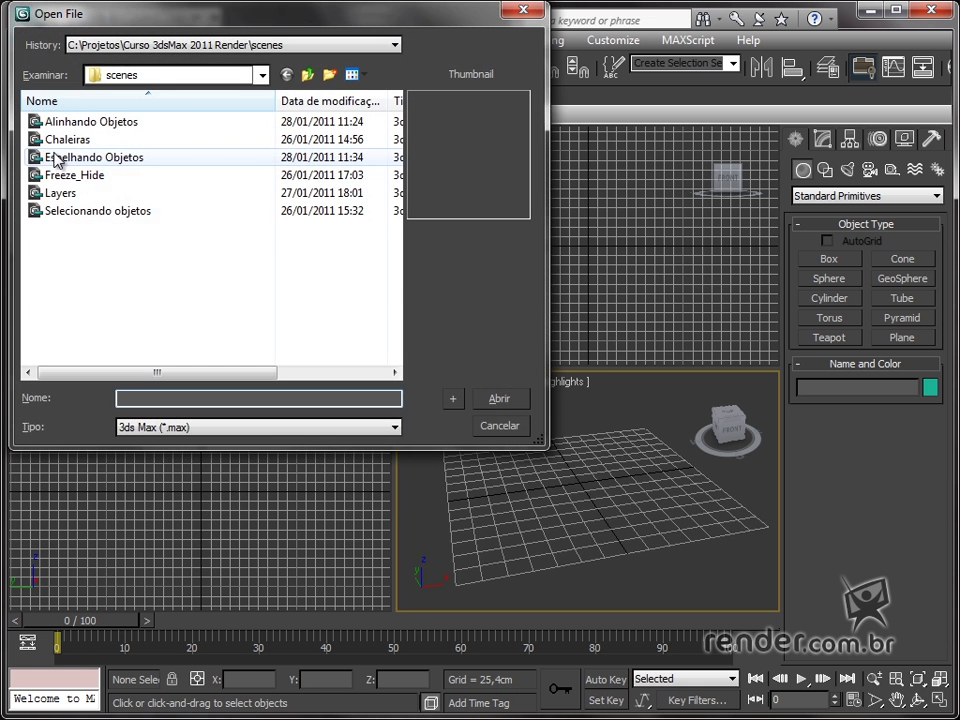
{"action": "left_click", "coordinate": [62, 157]}
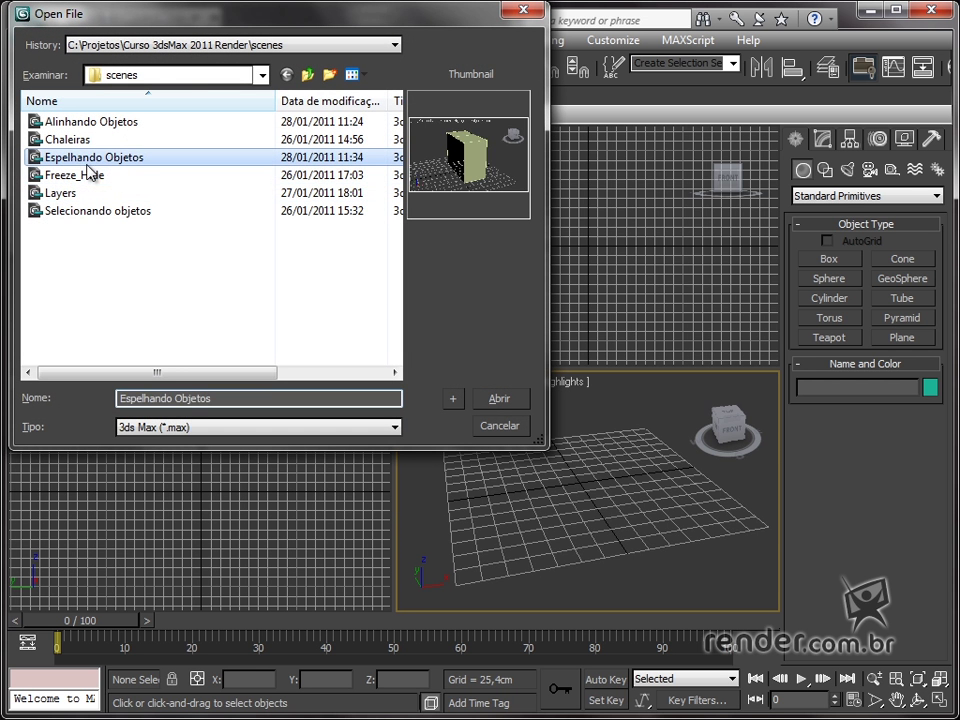
{"action": "left_click", "coordinate": [495, 398]}
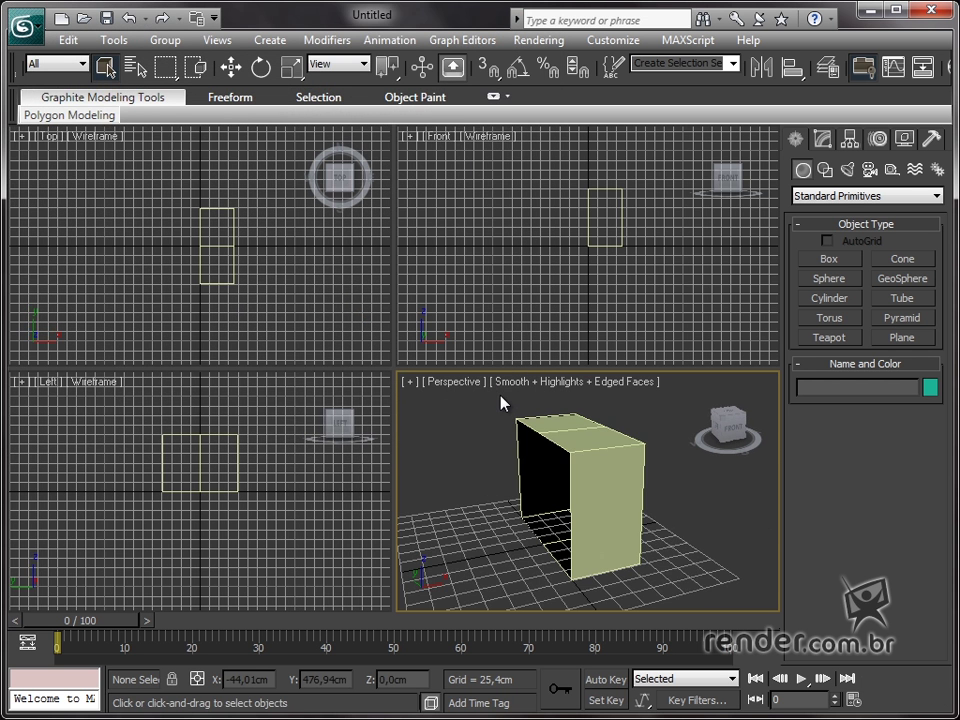
- Orbit to show Box001's open side, then maximize the Perspective view with Alt+W
{"action": "mouse_move", "coordinate": [499, 401]}
{"action": "middle_mouse_down", "text": "alt"}
{"action": "mouse_move", "coordinate": [466, 488]}
{"action": "mouse_move", "coordinate": [561, 506]}
{"action": "middle_mouse_up", "text": "alt"}
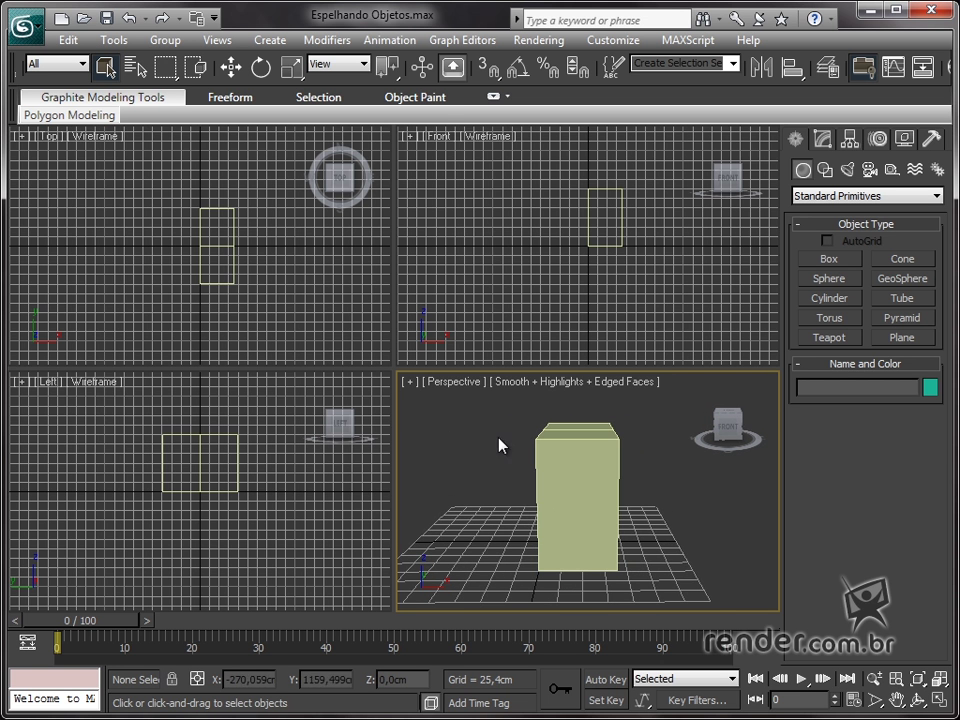
{"action": "mouse_move", "coordinate": [446, 551]}
{"action": "middle_mouse_down", "text": "alt"}
{"action": "mouse_move", "coordinate": [589, 540]}
{"action": "mouse_move", "coordinate": [546, 531]}
{"action": "mouse_move", "coordinate": [543, 553]}
{"action": "mouse_move", "coordinate": [724, 484]}
{"action": "mouse_move", "coordinate": [696, 527]}
{"action": "mouse_move", "coordinate": [495, 512]}
{"action": "mouse_move", "coordinate": [647, 536]}
{"action": "mouse_move", "coordinate": [557, 504]}
{"action": "mouse_move", "coordinate": [564, 497]}
{"action": "mouse_move", "coordinate": [538, 422]}
{"action": "mouse_move", "coordinate": [397, 430]}
{"action": "mouse_move", "coordinate": [433, 435]}
{"action": "middle_mouse_up", "text": "alt"}
{"action": "key", "text": "alt+w"}
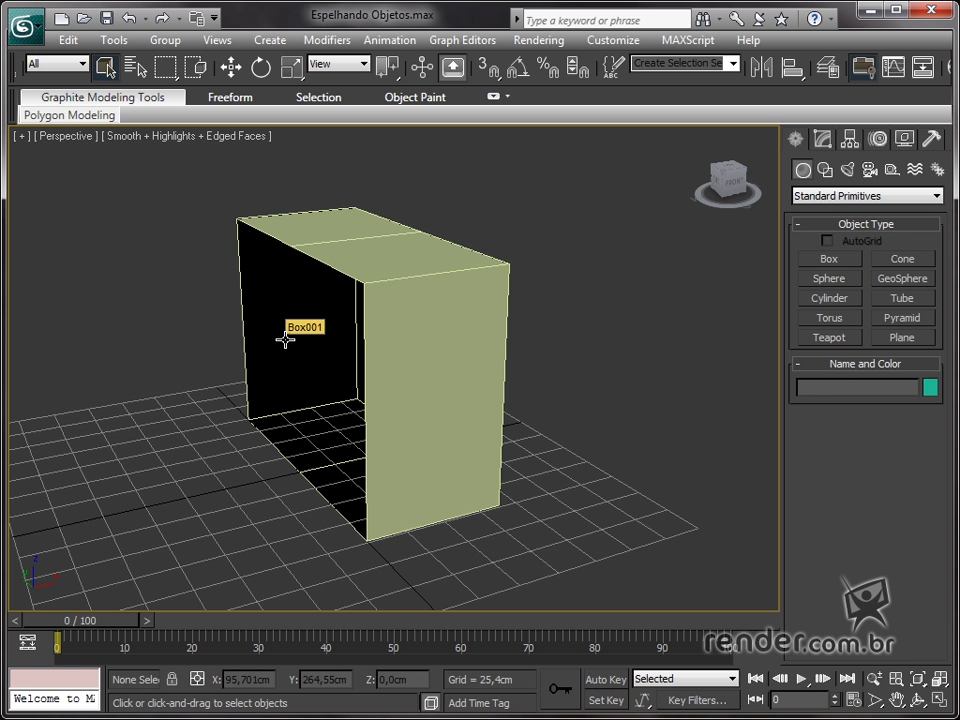
- Select Box001 with the Select and Move tool active
{"action": "left_click", "coordinate": [381, 293]}
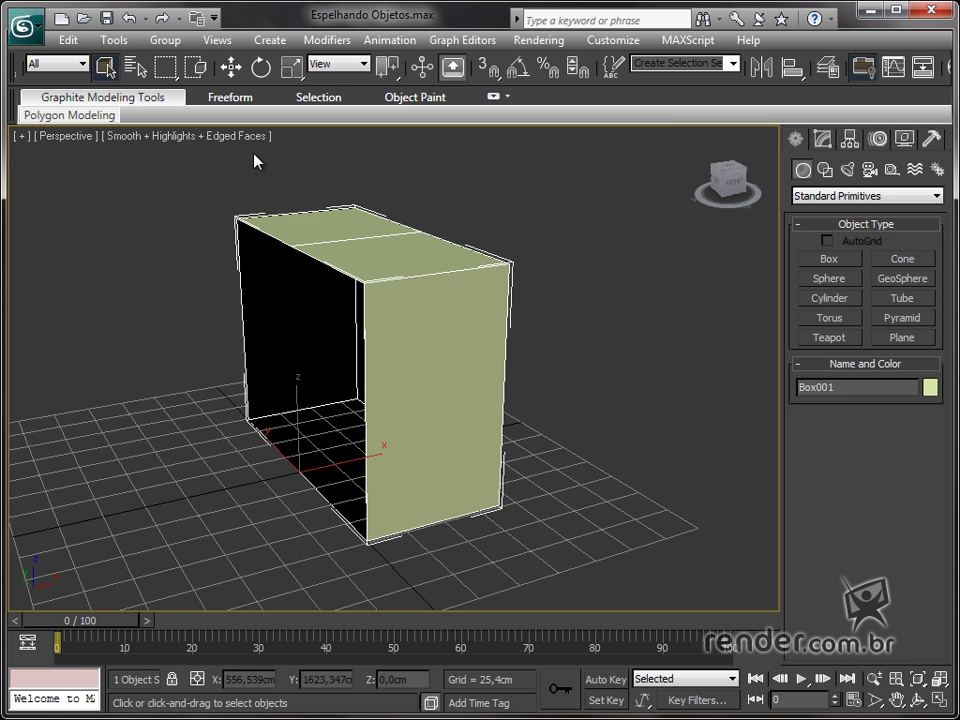
{"action": "left_click", "coordinate": [239, 68]}
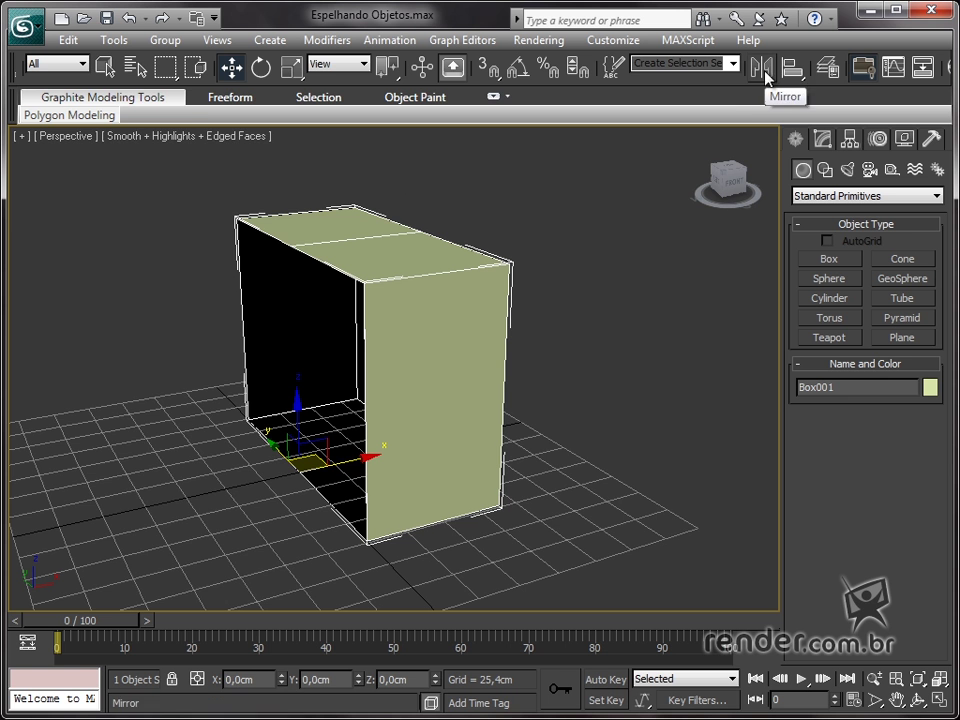
{"action": "left_click", "coordinate": [112, 42]}
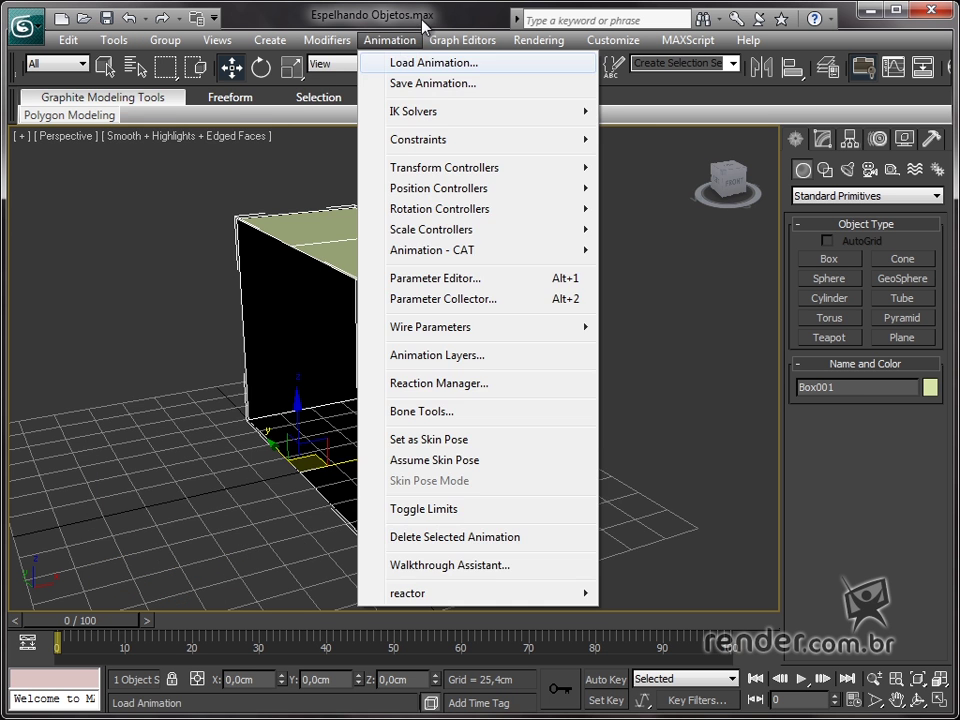
{"action": "left_click", "coordinate": [390, 40]}
{"action": "left_click", "coordinate": [578, 302]}
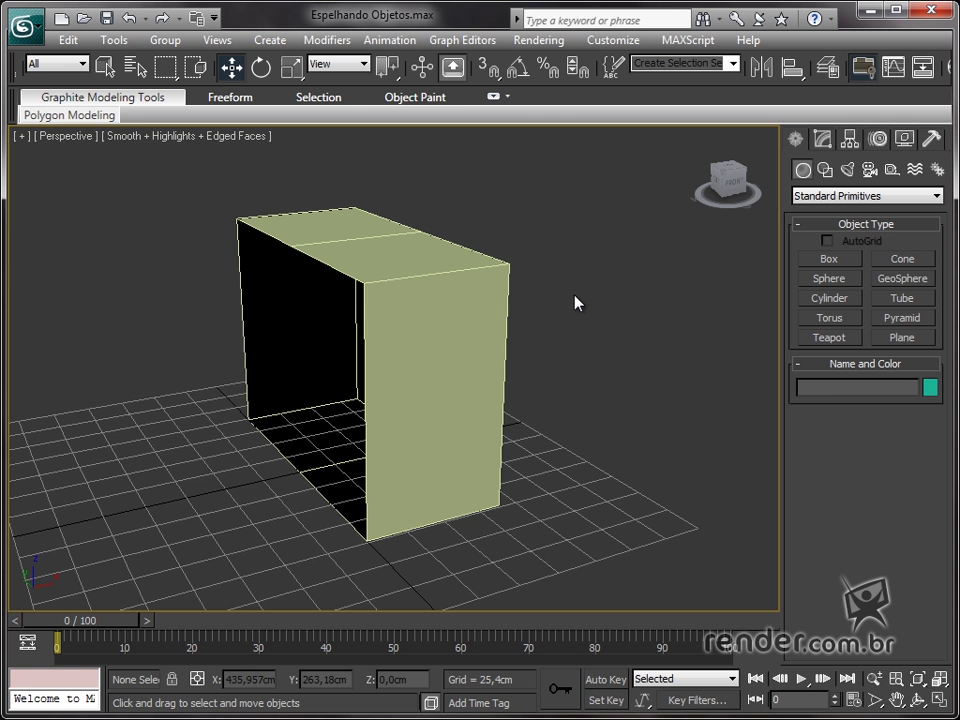
{"action": "left_click", "coordinate": [420, 400]}
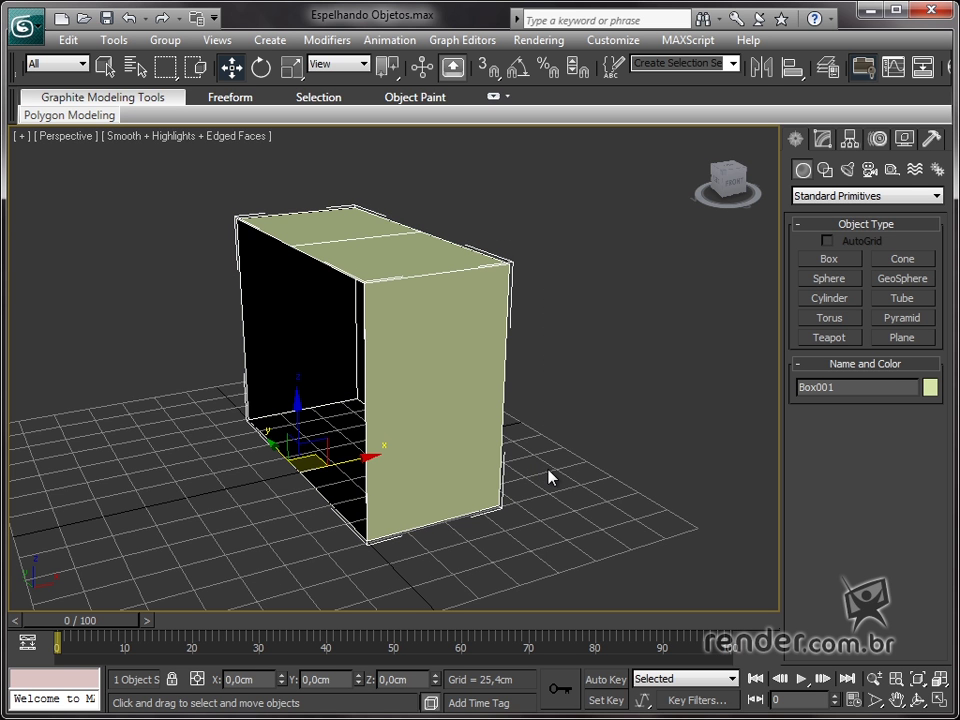
{"action": "left_click", "coordinate": [762, 66]}
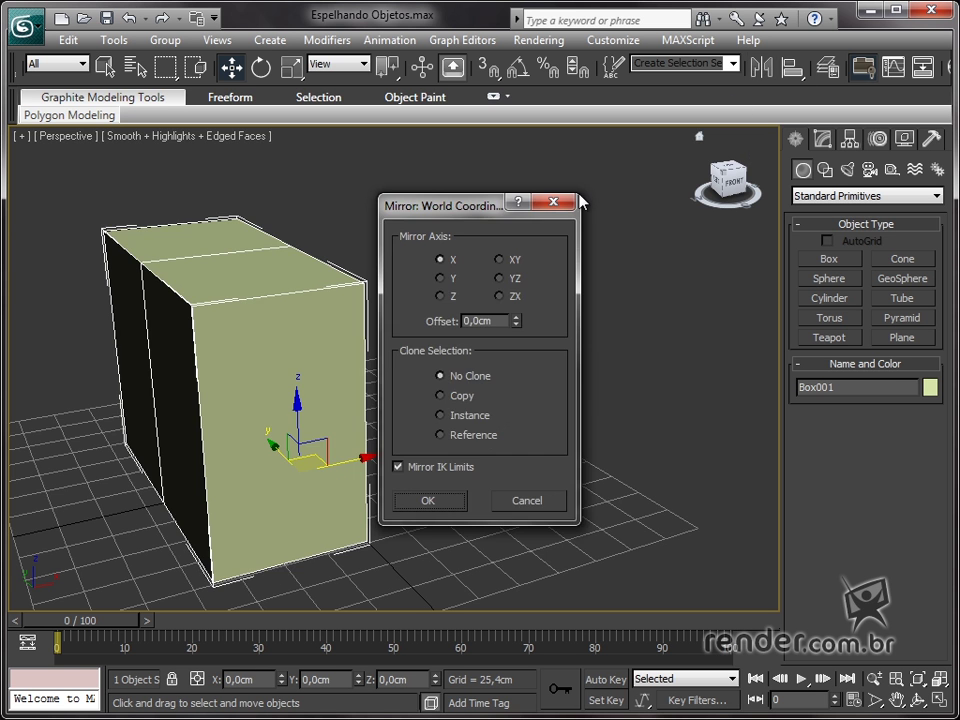
{"action": "left_click_drag", "start_coordinate": [463, 220], "coordinate": [587, 177]}
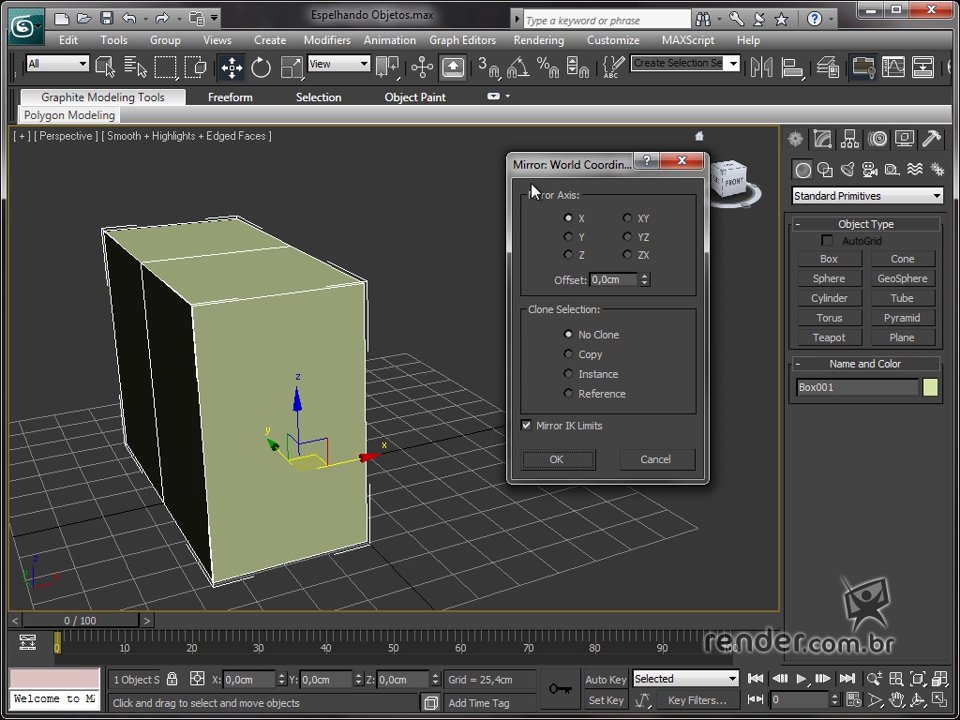
{"action": "left_click", "coordinate": [577, 243]}
{"action": "left_click", "coordinate": [579, 256]}
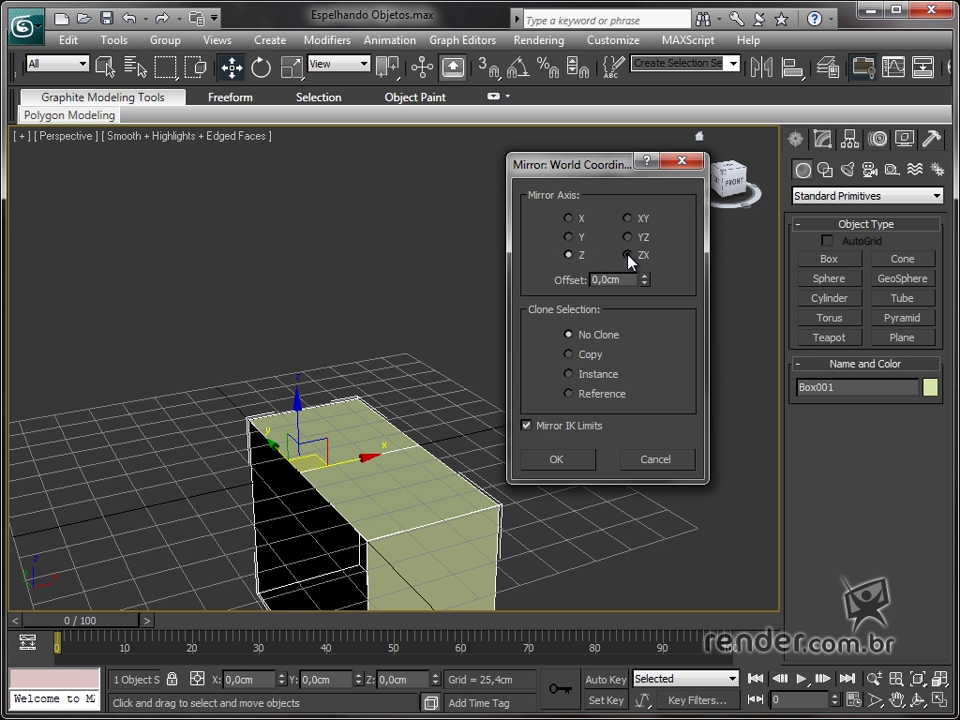
{"action": "left_click", "coordinate": [628, 255]}
{"action": "left_click", "coordinate": [628, 237]}
{"action": "left_click", "coordinate": [628, 218]}
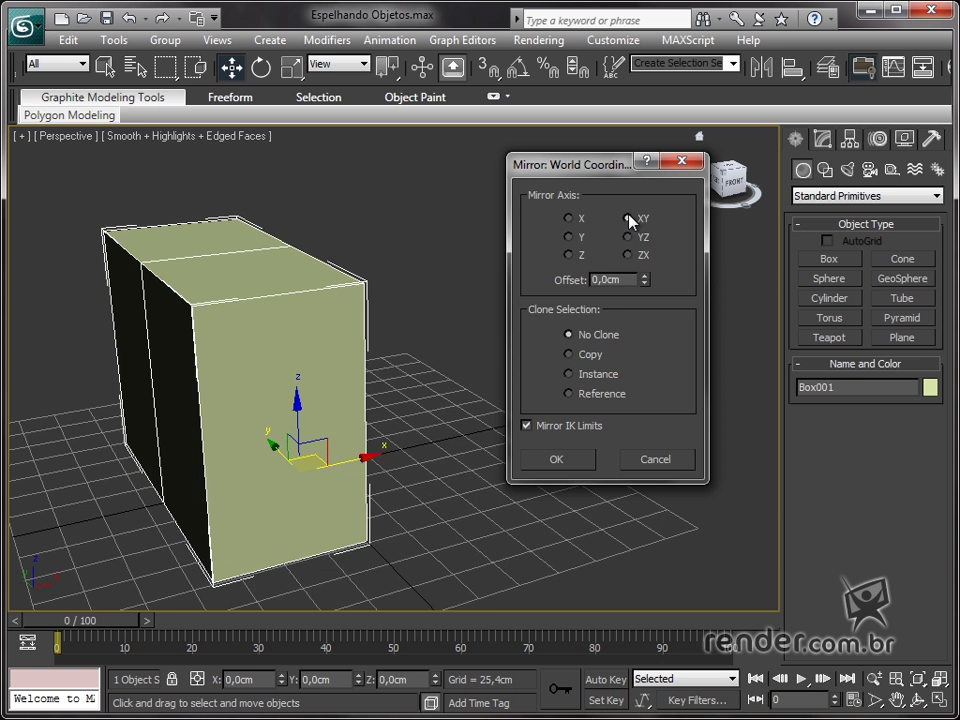
{"action": "left_click", "coordinate": [569, 218]}
{"action": "left_click", "coordinate": [571, 238]}
{"action": "left_click", "coordinate": [571, 256]}
{"action": "left_click", "coordinate": [573, 240]}
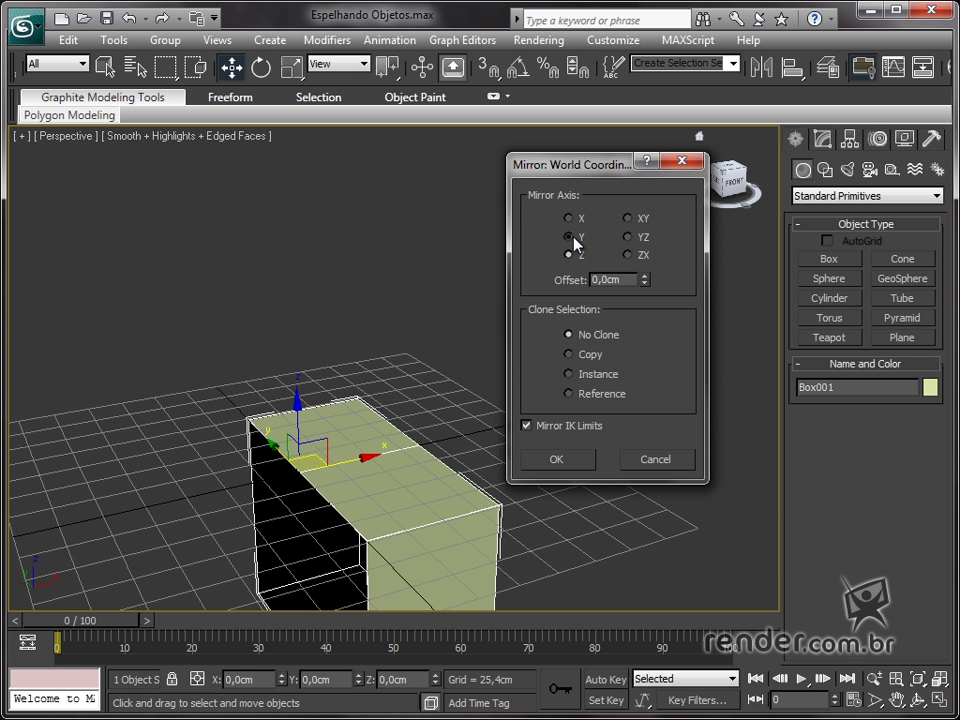
{"action": "left_click", "coordinate": [569, 218]}
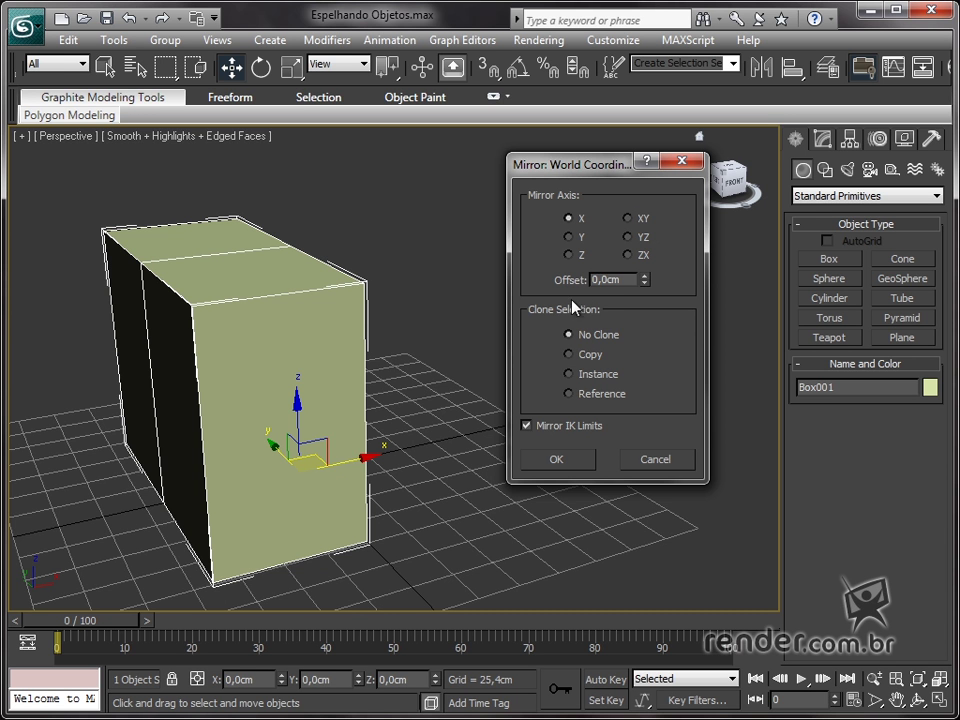
{"action": "left_click", "coordinate": [570, 355]}
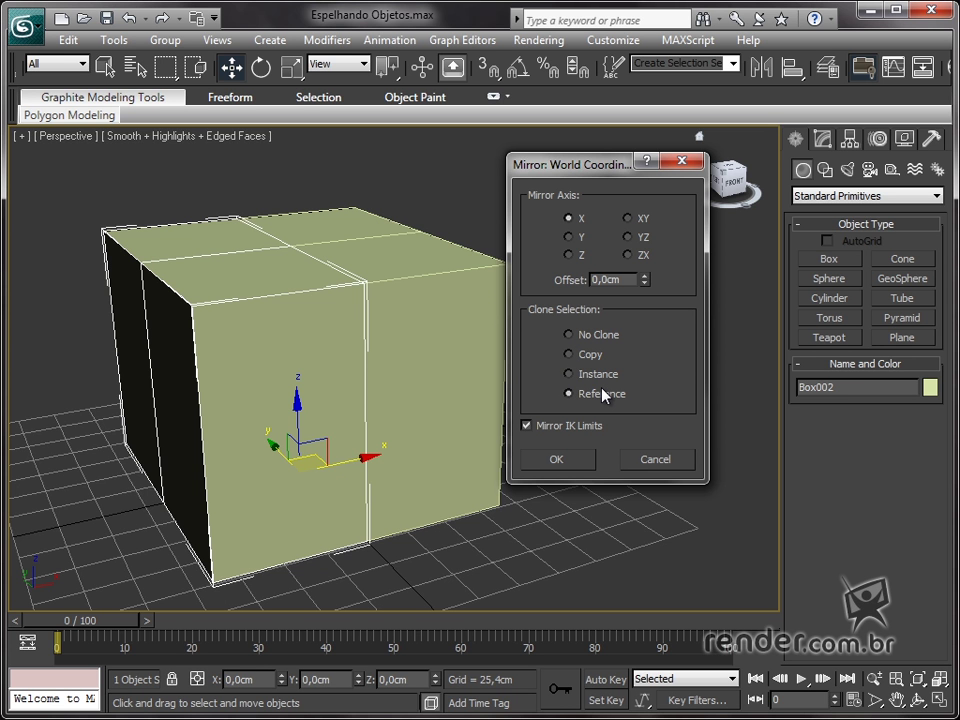
{"action": "left_click", "coordinate": [569, 334]}
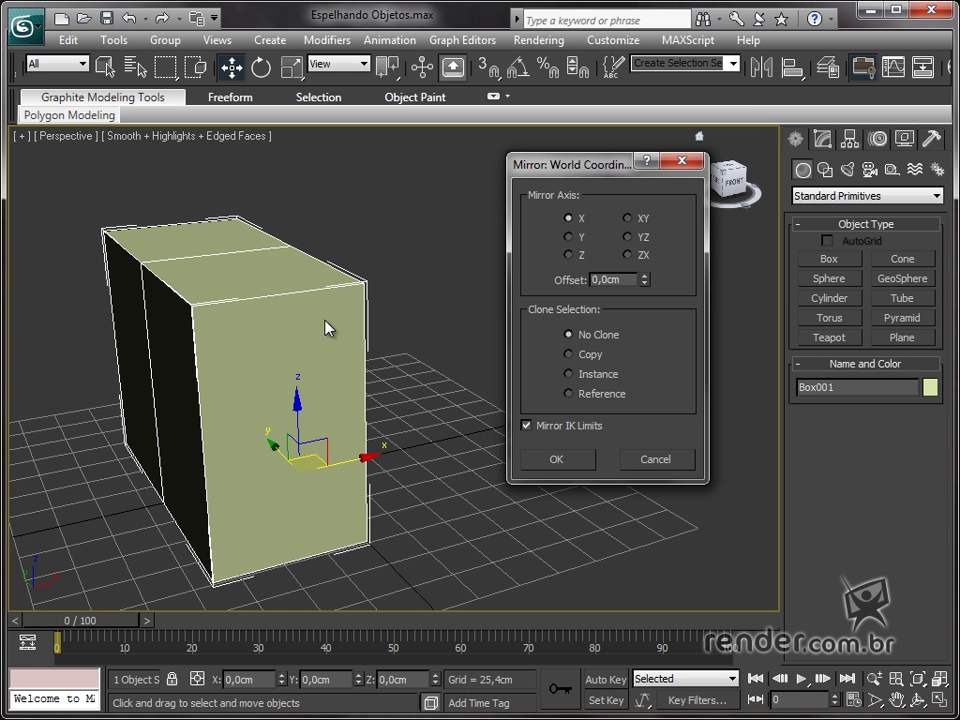
- Set the Mirror clone option to Copy, after briefly trying Instance
{"action": "left_click", "coordinate": [569, 355]}
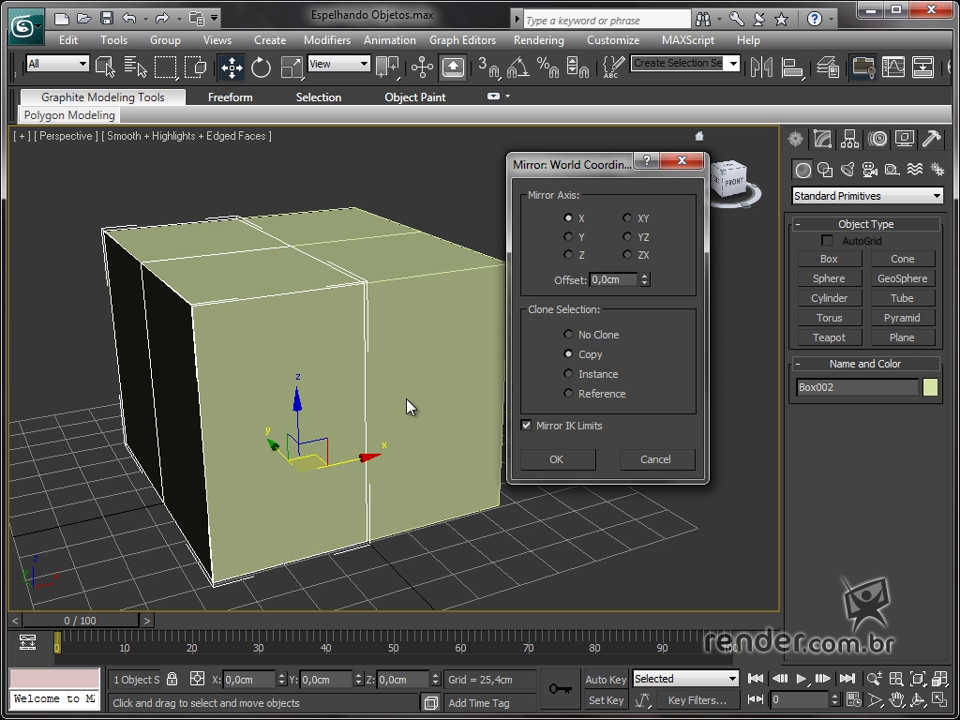
{"action": "left_click", "coordinate": [596, 374]}
{"action": "left_click", "coordinate": [590, 355]}
- Test several mirror offset distances with the spinner, then set Offset to 0
{"action": "left_click_drag", "start_coordinate": [645, 285], "coordinate": [941, 96]}
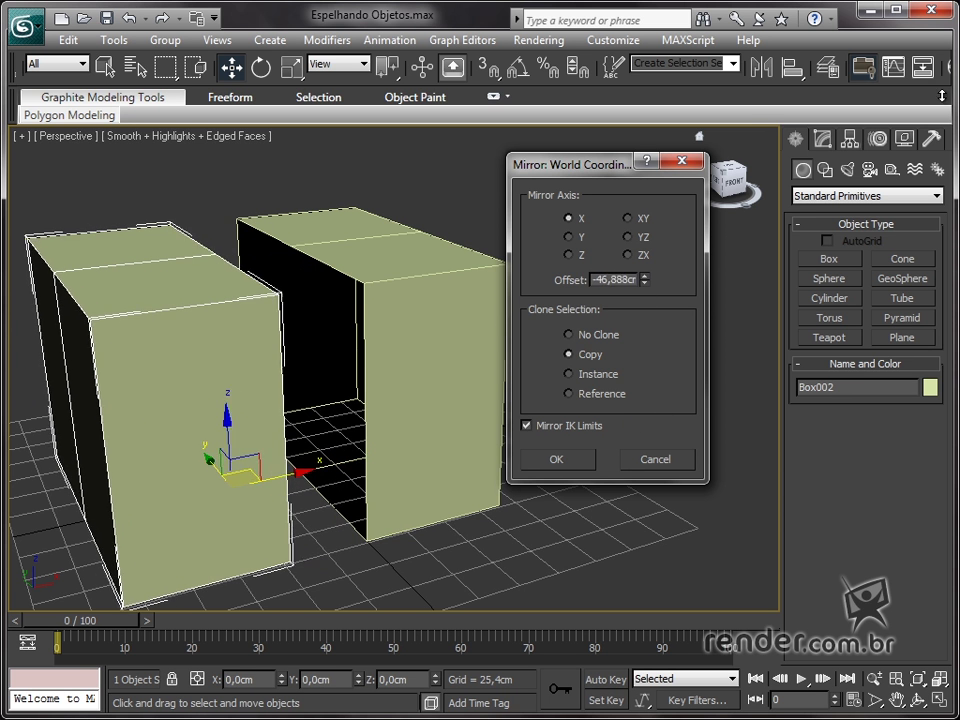
{"action": "mouse_move", "coordinate": [644, 280]}
{"action": "left_mouse_down"}
{"action": "mouse_move", "coordinate": [644, 220]}
{"action": "mouse_move", "coordinate": [557, 113]}
{"action": "left_mouse_up"}
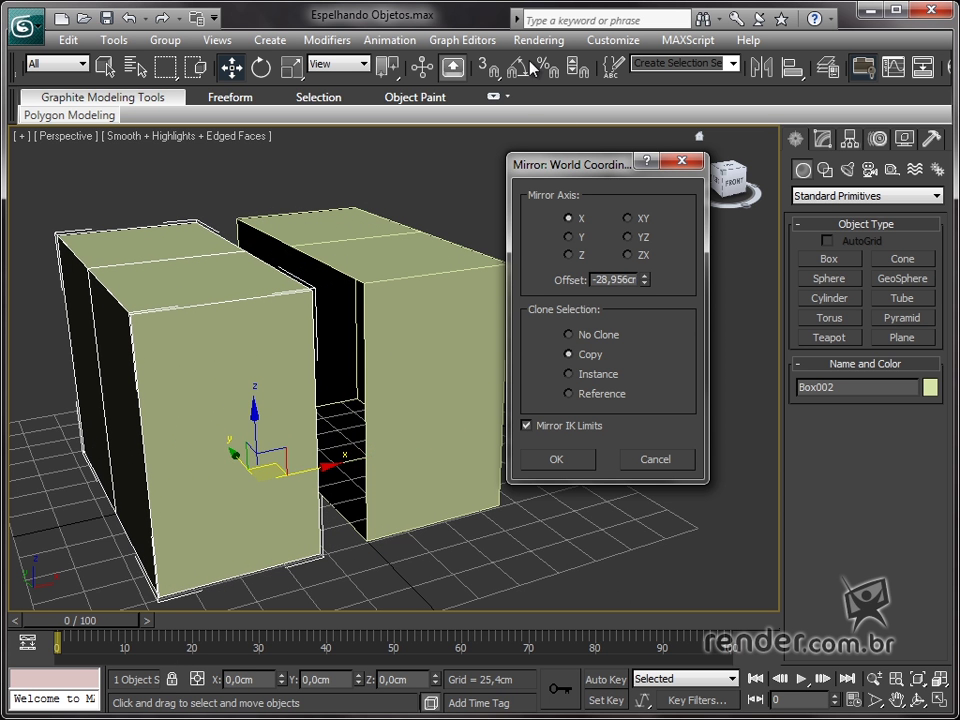
{"action": "left_click_drag", "start_coordinate": [645, 288], "coordinate": [482, 220]}
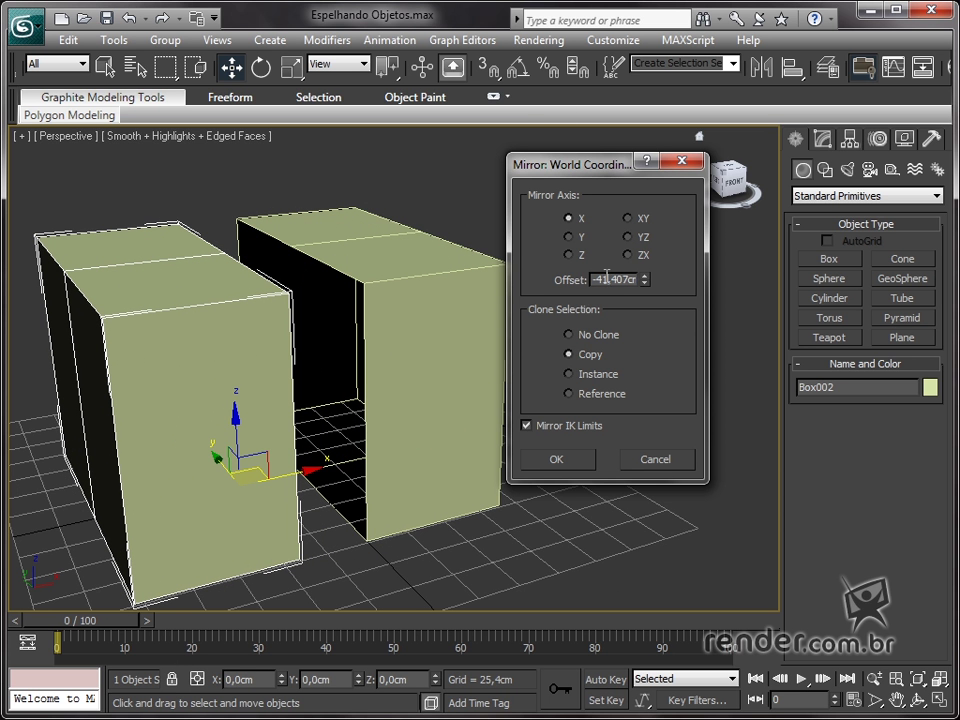
{"action": "double_click", "coordinate": [608, 279]}
{"action": "type", "text": "0"}
- Apply the mirrored copy and view the closed box from above and from a low front angle
{"action": "left_click", "coordinate": [580, 461]}
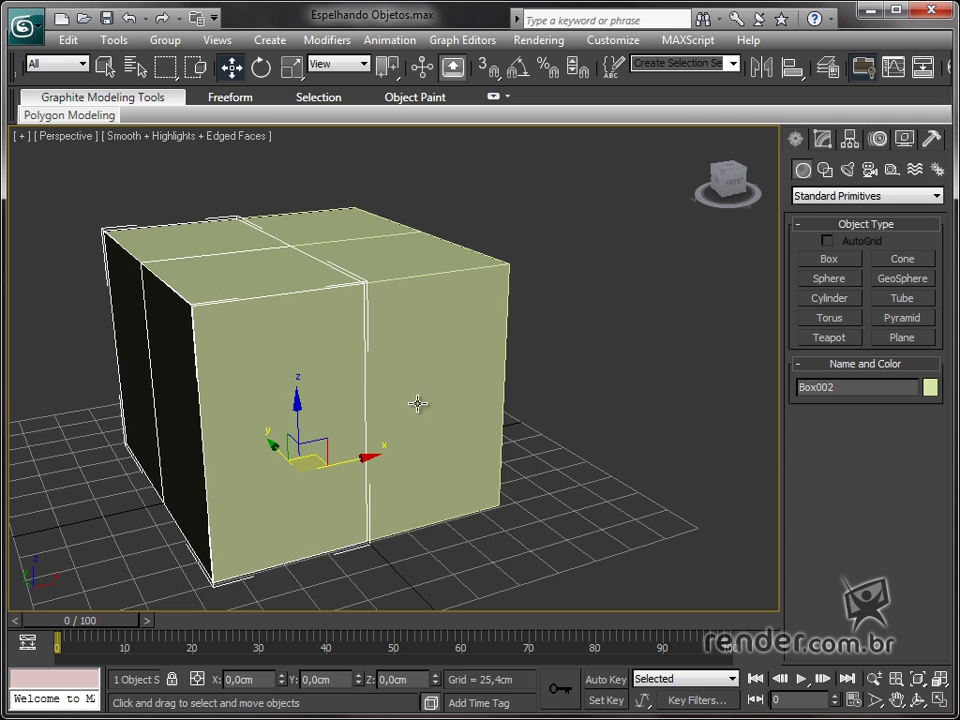
{"action": "middle_click_drag", "start_coordinate": [368, 403], "coordinate": [479, 369]}
{"action": "mouse_move", "coordinate": [561, 425]}
{"action": "middle_mouse_down", "text": "alt"}
{"action": "mouse_move", "coordinate": [545, 488]}
{"action": "mouse_move", "coordinate": [431, 418]}
{"action": "mouse_move", "coordinate": [362, 465]}
{"action": "mouse_move", "coordinate": [529, 434]}
{"action": "middle_mouse_up", "text": "alt"}
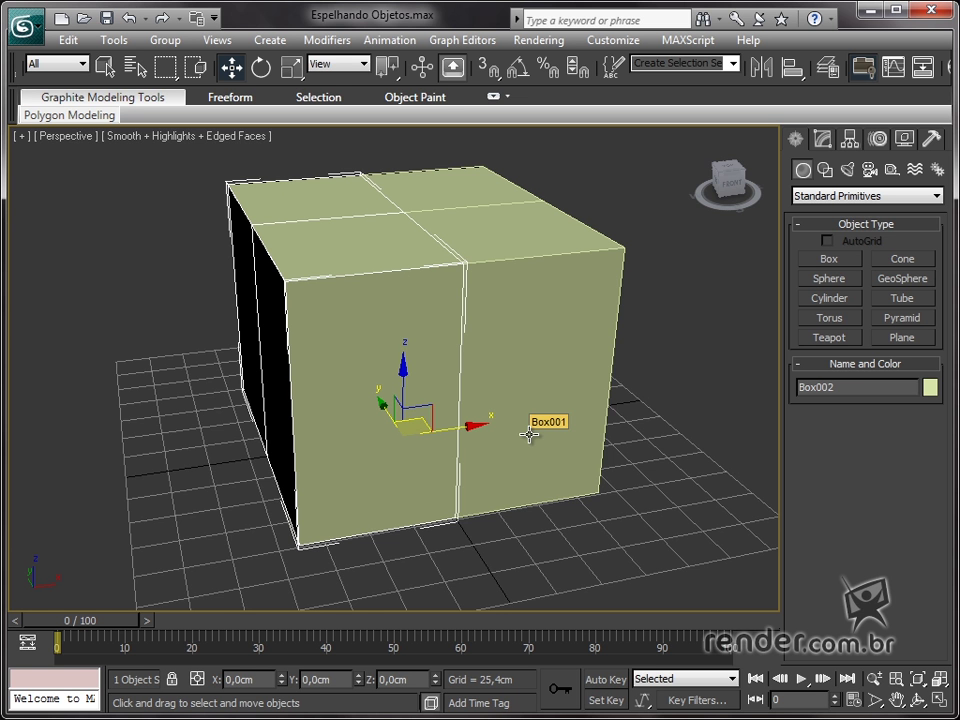
{"action": "mouse_move", "coordinate": [563, 441]}
{"action": "middle_mouse_down", "text": "alt"}
{"action": "mouse_move", "coordinate": [581, 506]}
{"action": "mouse_move", "coordinate": [480, 508]}
{"action": "mouse_move", "coordinate": [577, 462]}
{"action": "mouse_move", "coordinate": [470, 495]}
{"action": "mouse_move", "coordinate": [497, 499]}
{"action": "mouse_move", "coordinate": [500, 467]}
{"action": "middle_mouse_up", "text": "alt"}
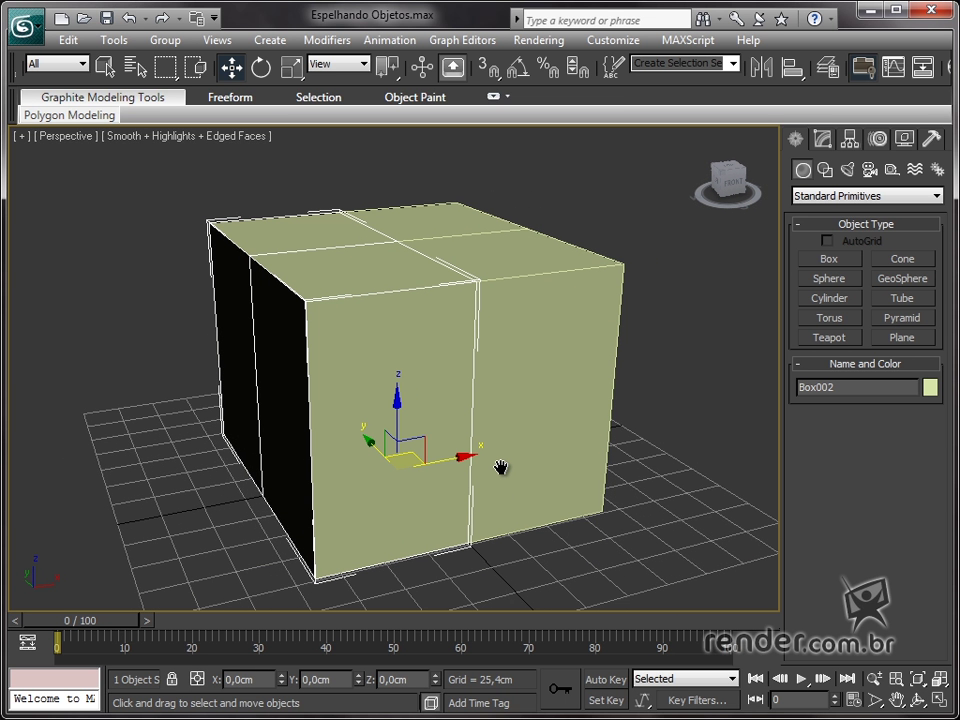